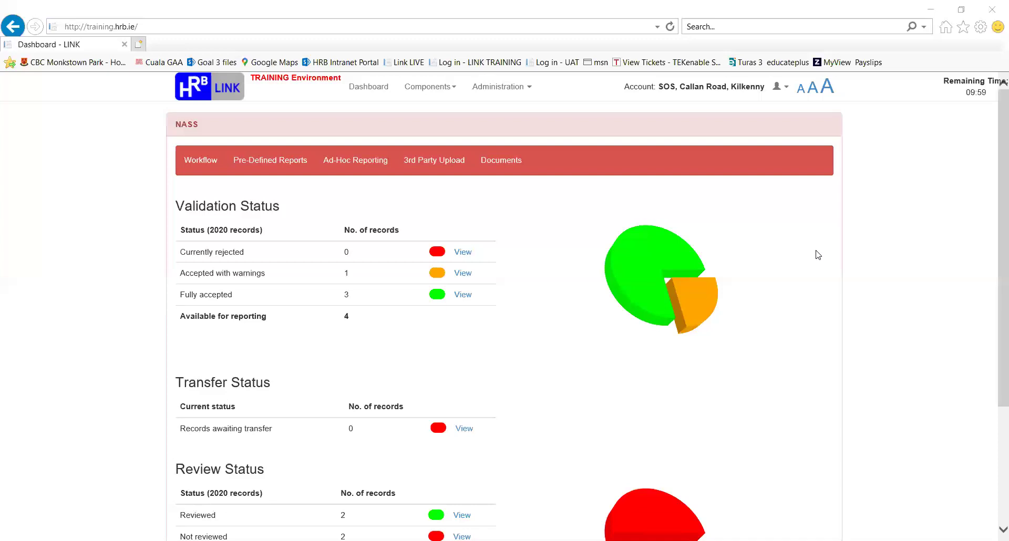
- Go from the NASS dashboard to the Workflow page with the Service User Search form
left_click(203, 160)
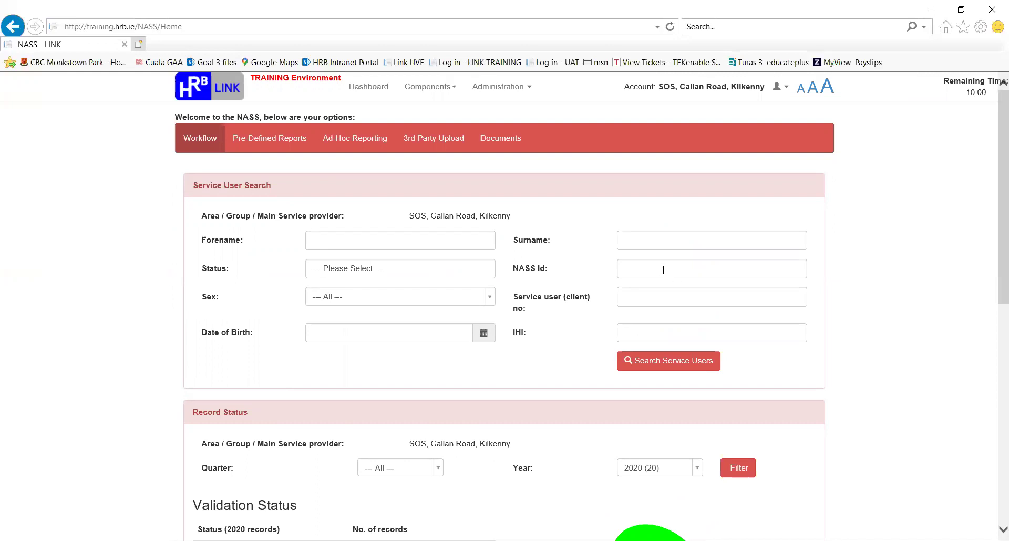
- Search service users by the person's forename and surname, then edit the single matching record
left_click(410, 238)
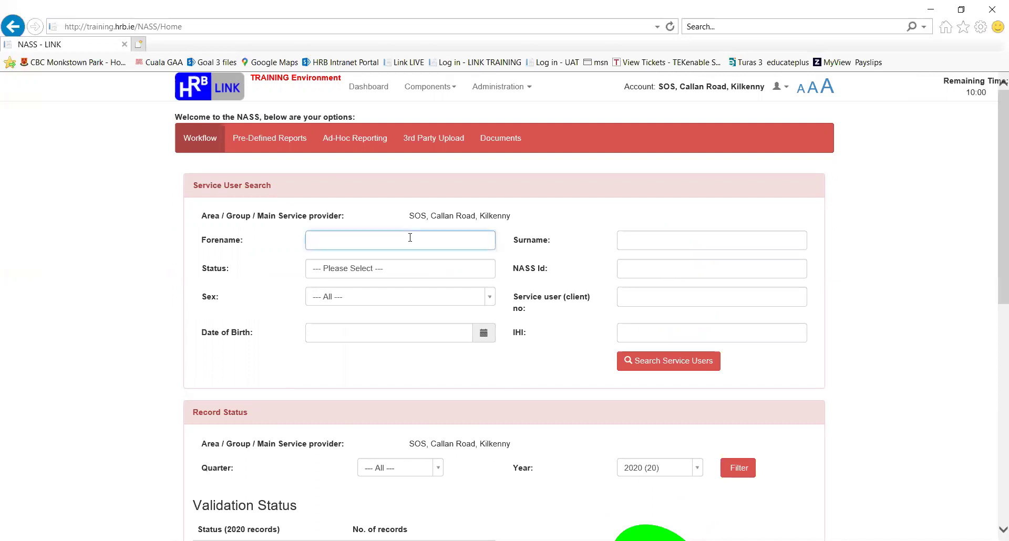
key("Tab")
left_click(665, 361)
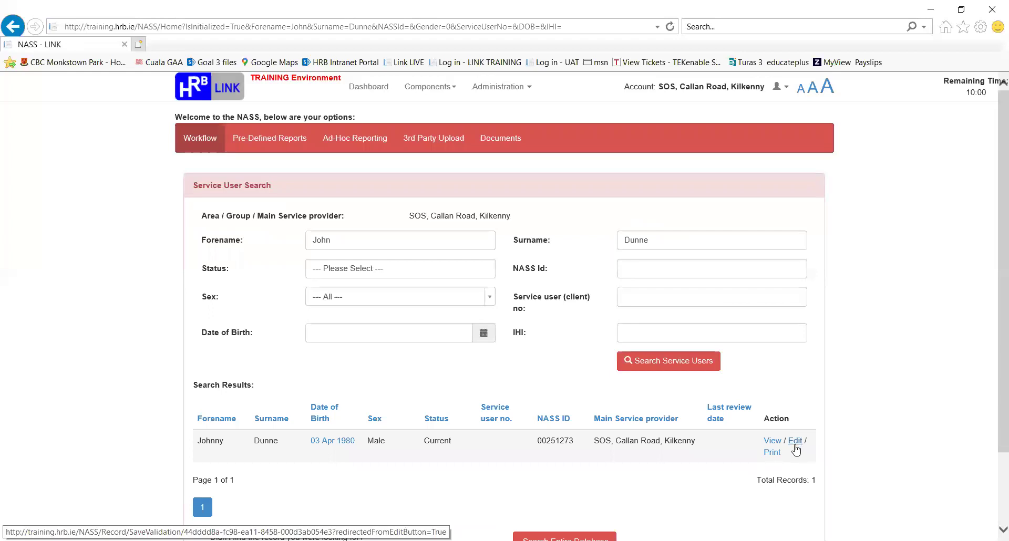
left_click(795, 443)
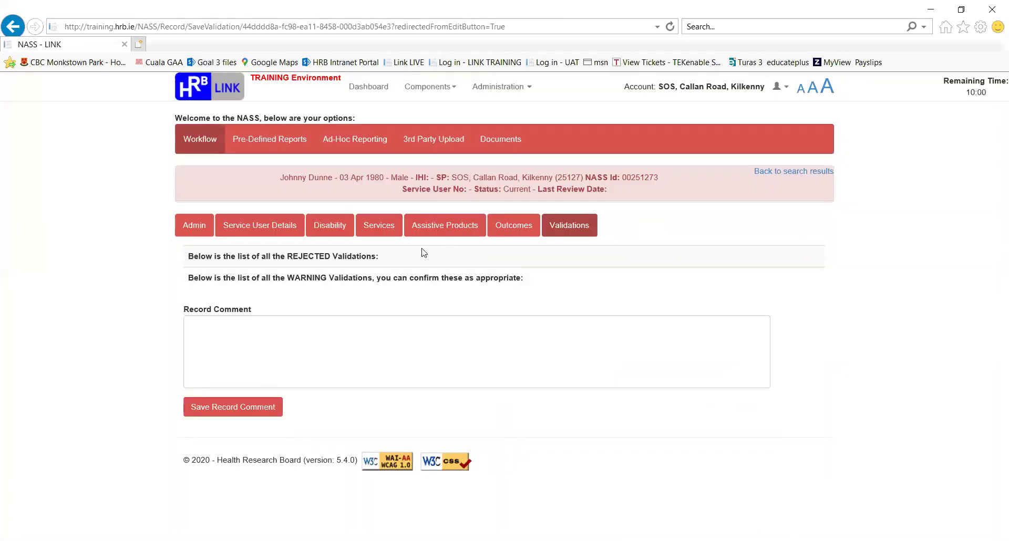
- On the Services tab, open the Add / edit current service form
left_click(385, 227)
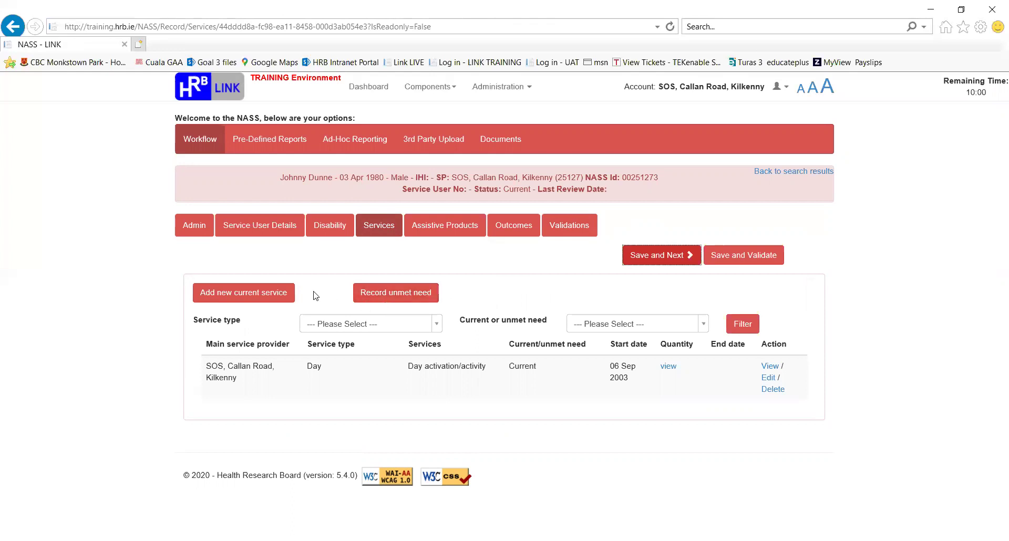
left_click(258, 295)
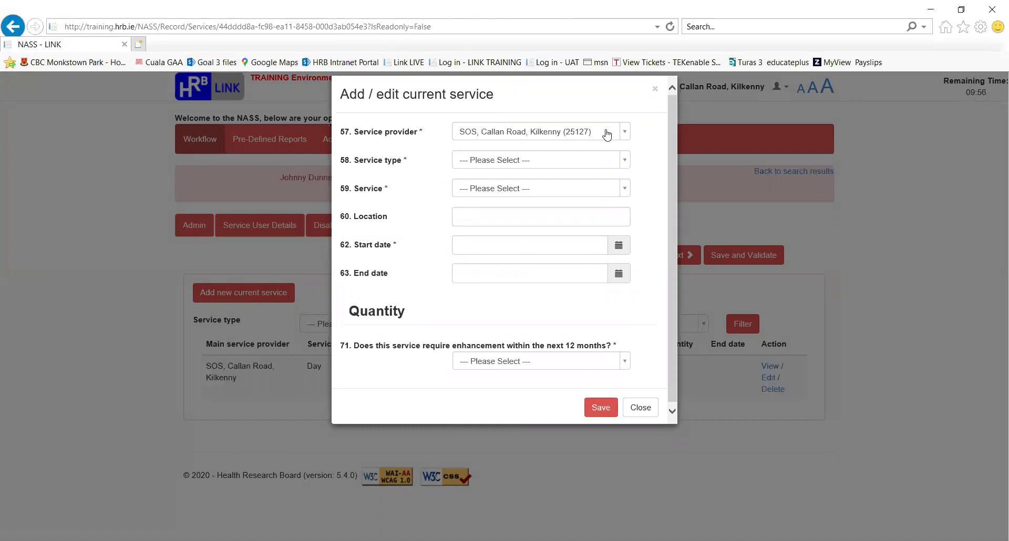
- Keep SOS, Callan Road, Kilkenny as provider and set Service type to Specialist supports (6)
left_click(607, 133)
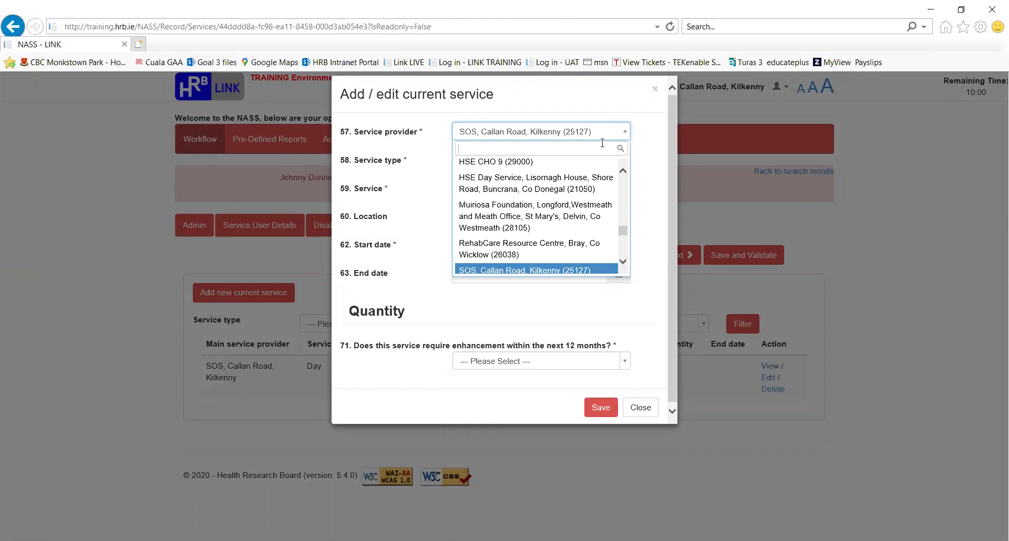
left_click(656, 138)
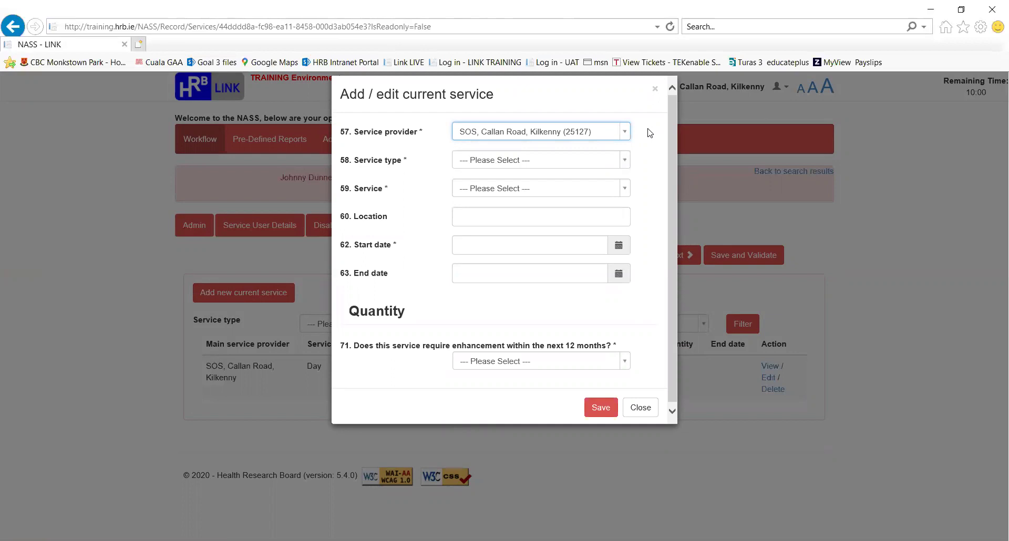
left_click(625, 162)
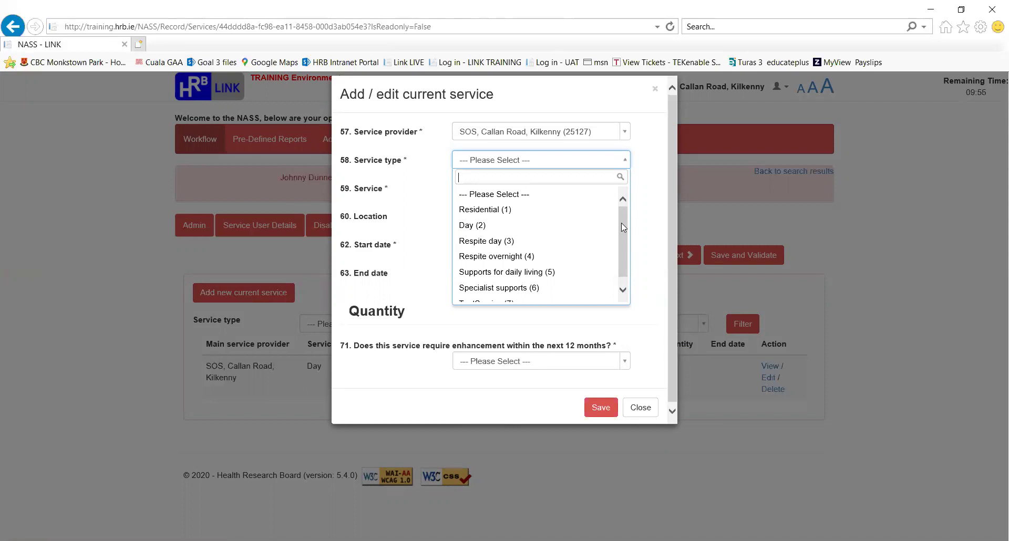
left_click(526, 288)
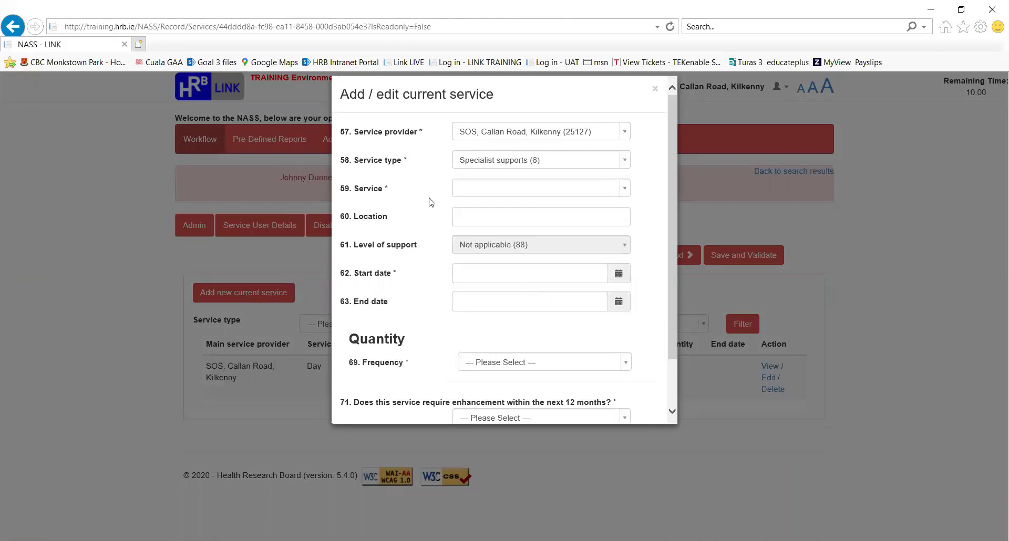
- Set Service to Occupational therapy (13), found by searching 'occ', with start date 2/3/2020
left_click(628, 191)
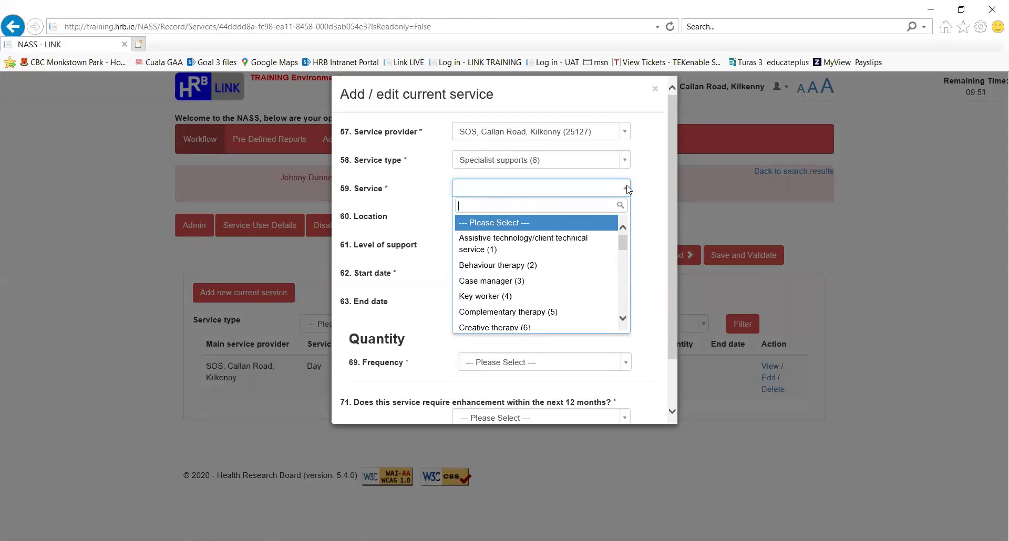
type("occ")
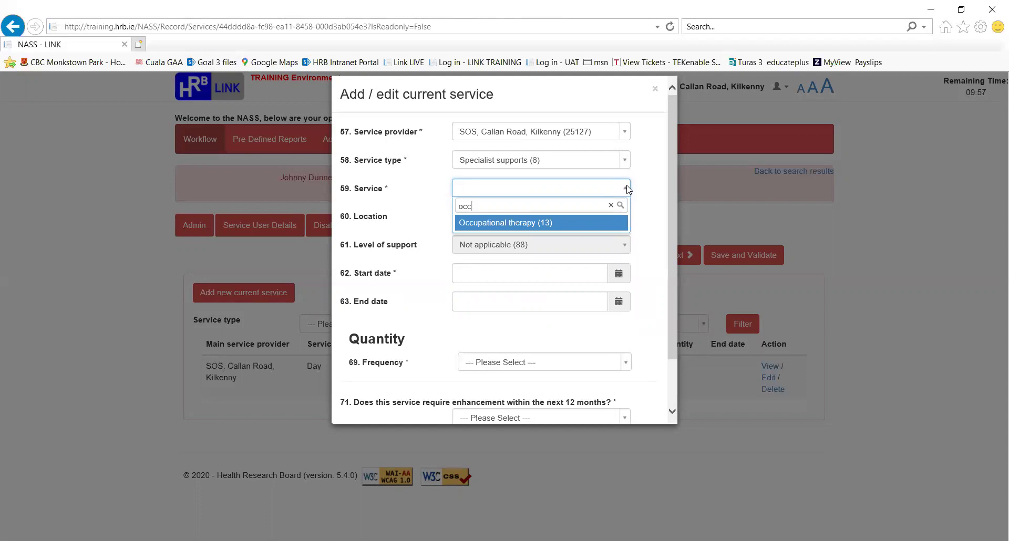
left_click(527, 222)
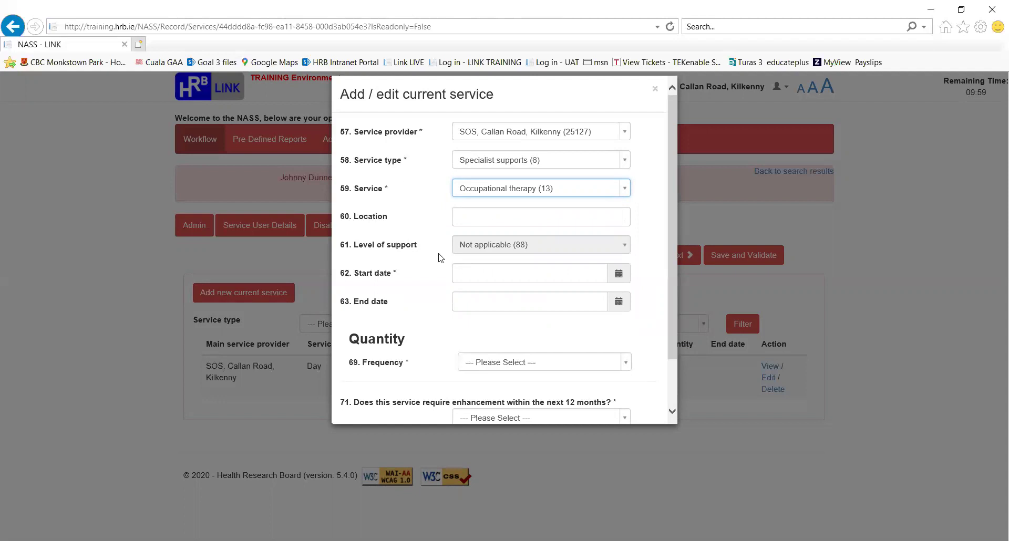
left_click(487, 274)
type("2/3/")
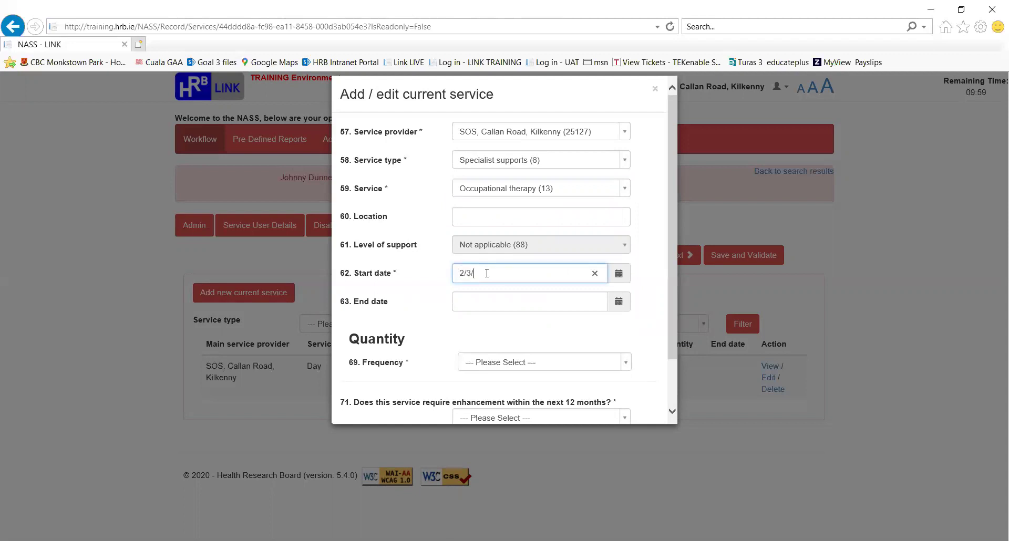
type("2020")
left_click_drag(671, 339, 667, 358)
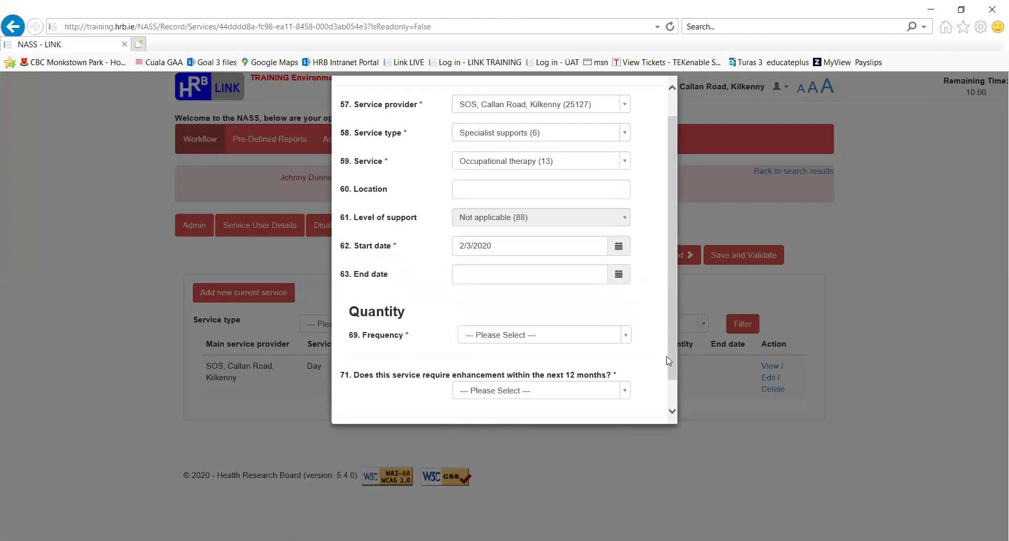
left_click(627, 335)
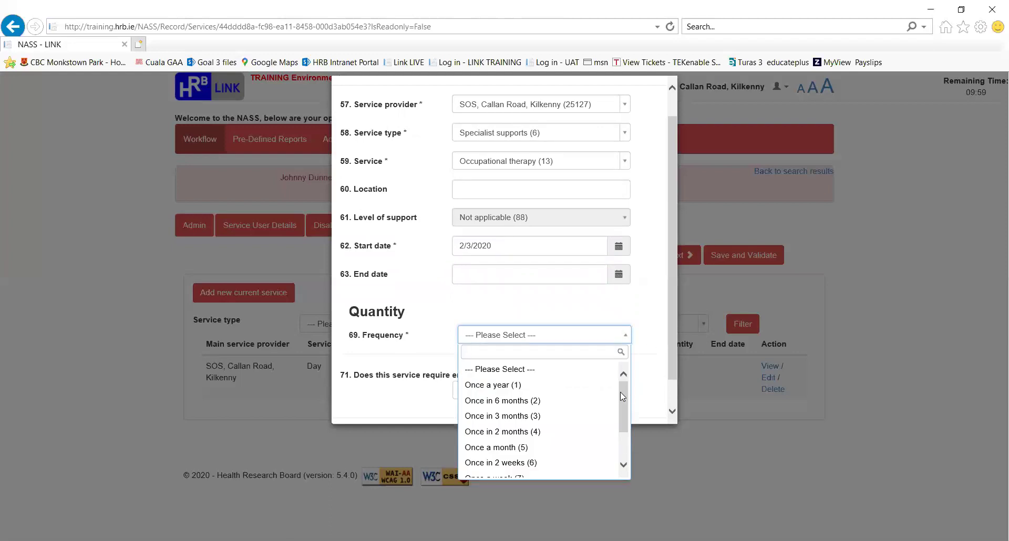
- Set frequency to As required (10), answer No (0) to Q71, and save the service
left_click_drag(620, 392, 626, 428)
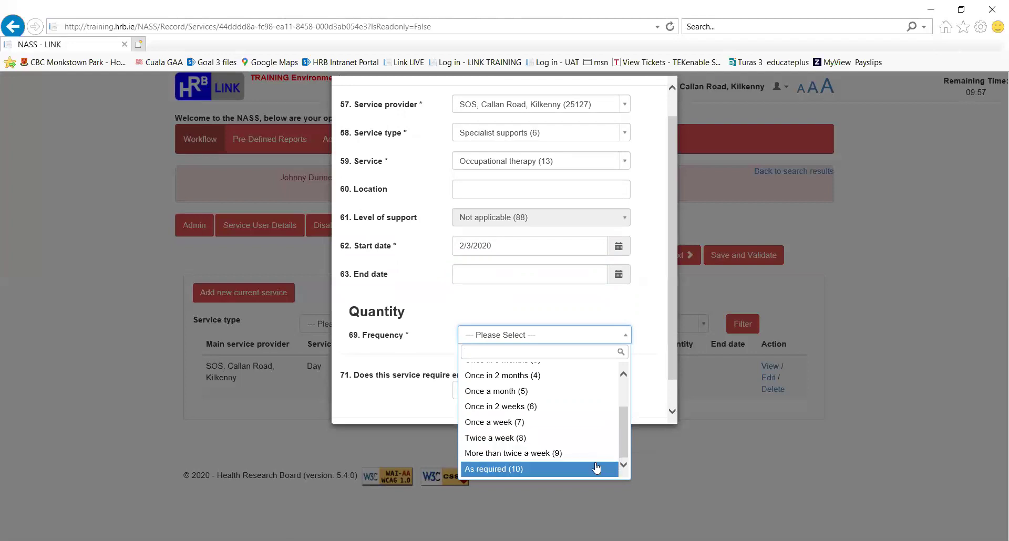
left_click(554, 469)
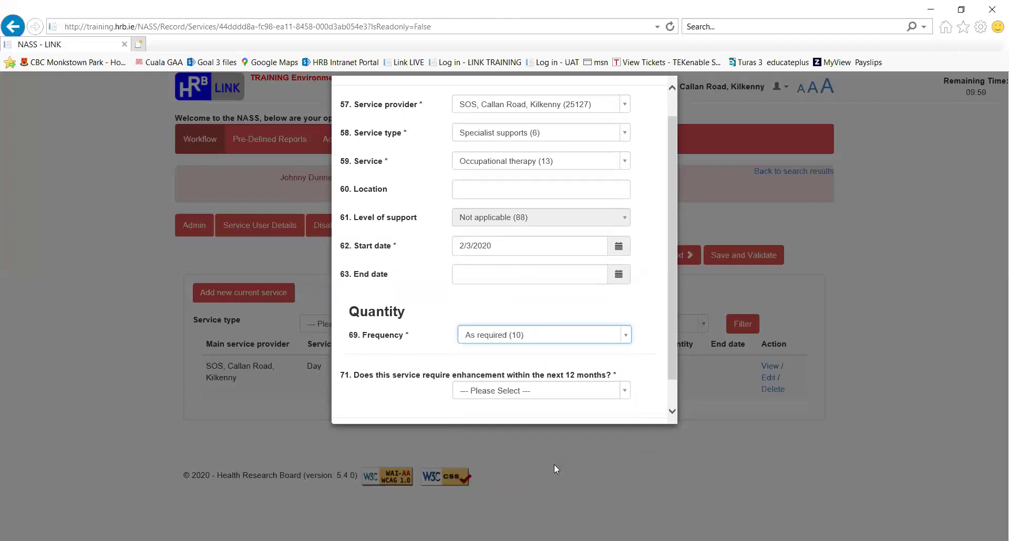
left_click(673, 413)
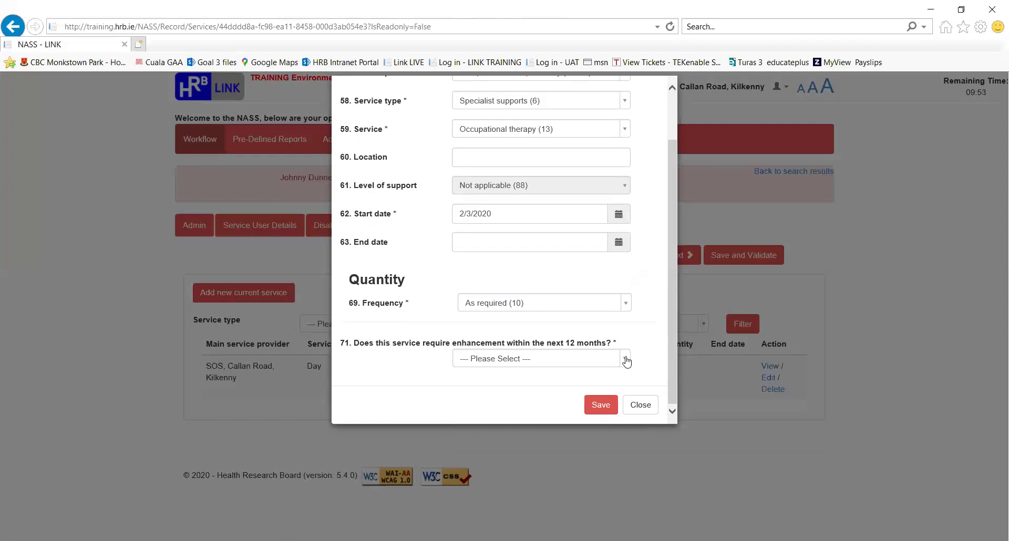
left_click(625, 359)
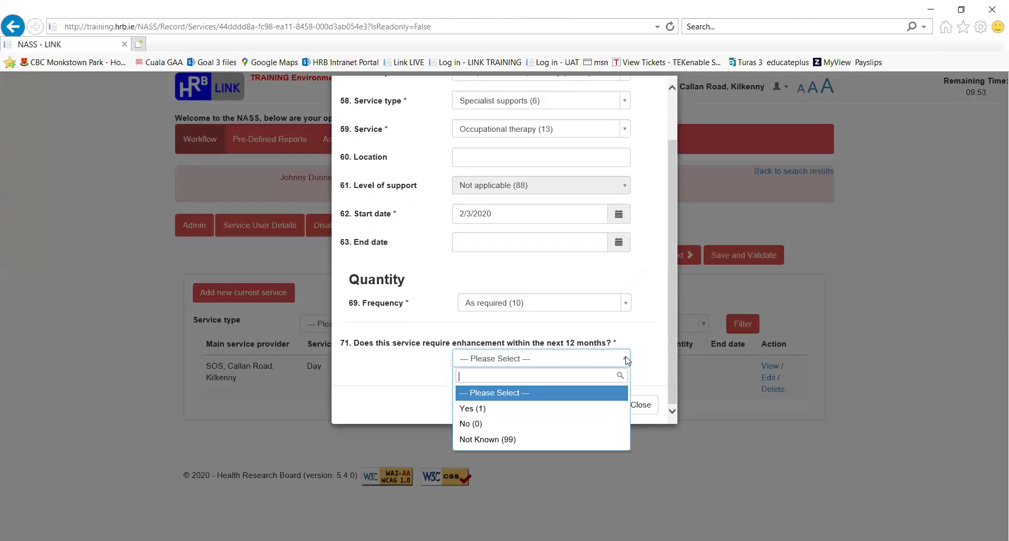
left_click(581, 423)
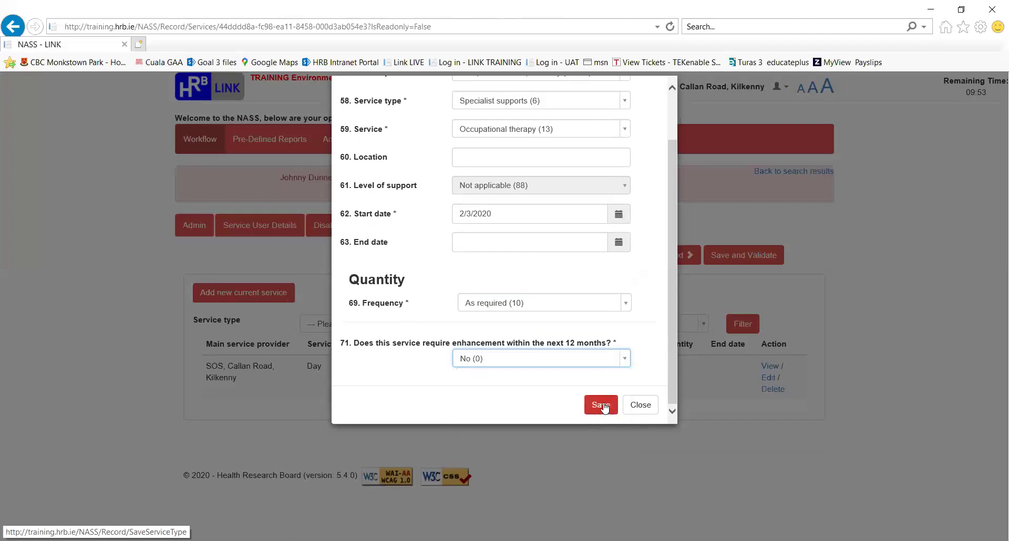
left_click(601, 405)
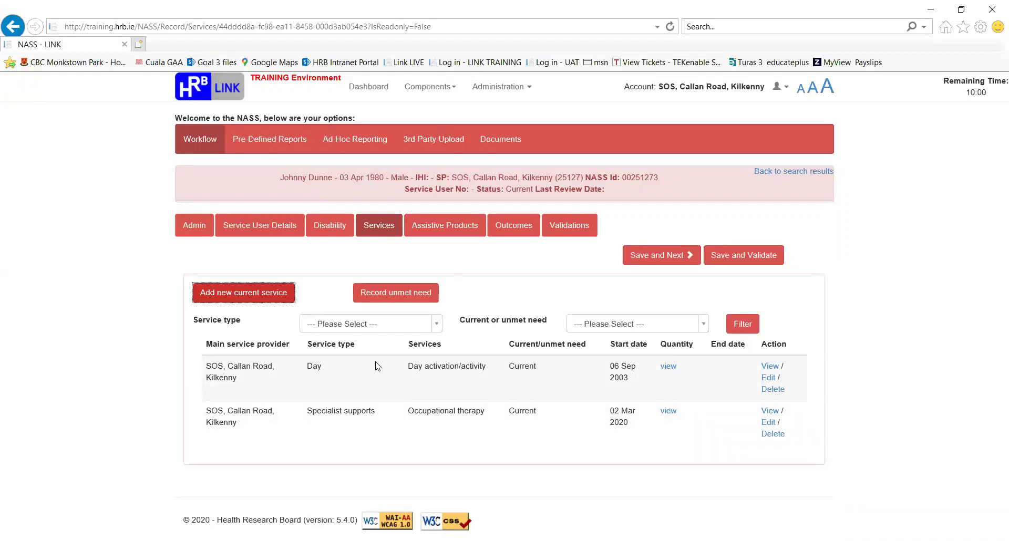
- Open the Add / edit unmet need form via Record unmet need on the Services tab
left_click(373, 294)
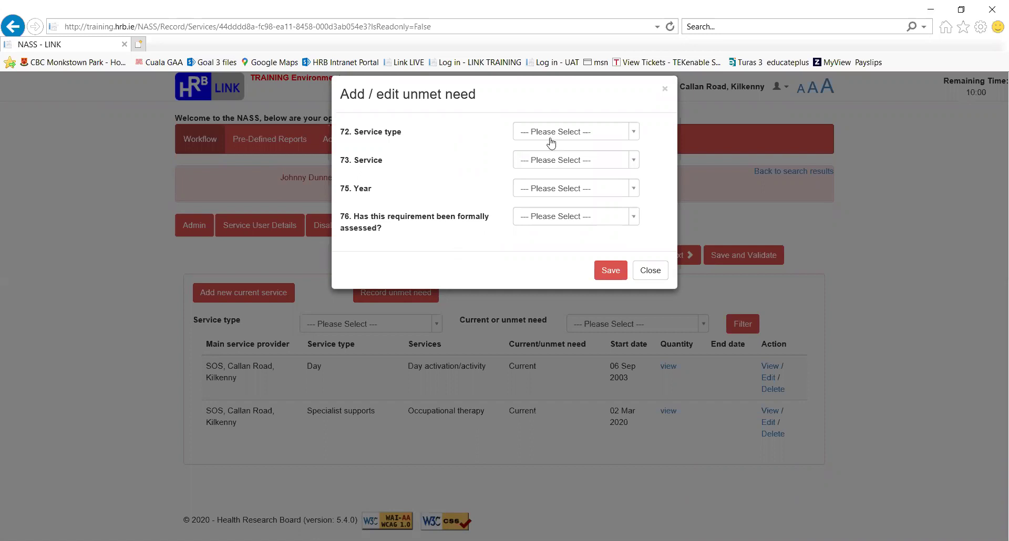
- Set Respite overnight (4), House in the community/Centre based respite (1), and 24/7 sleepover cover (3)
left_click(635, 132)
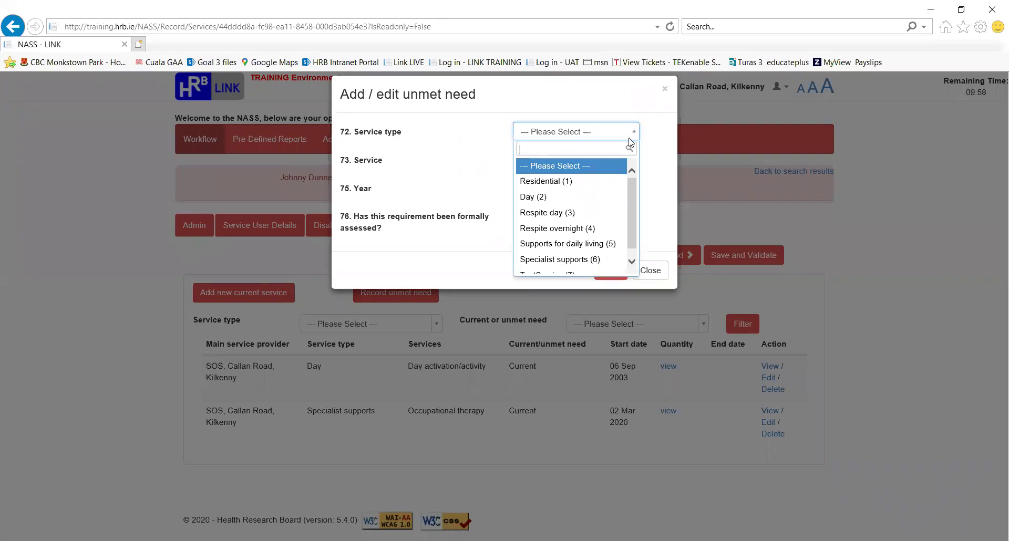
left_click(568, 233)
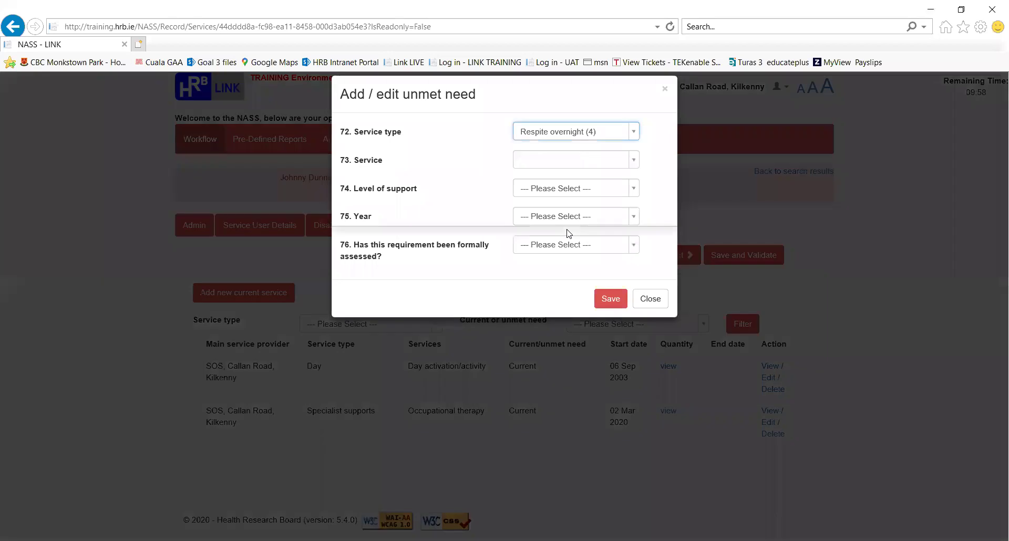
left_click(634, 163)
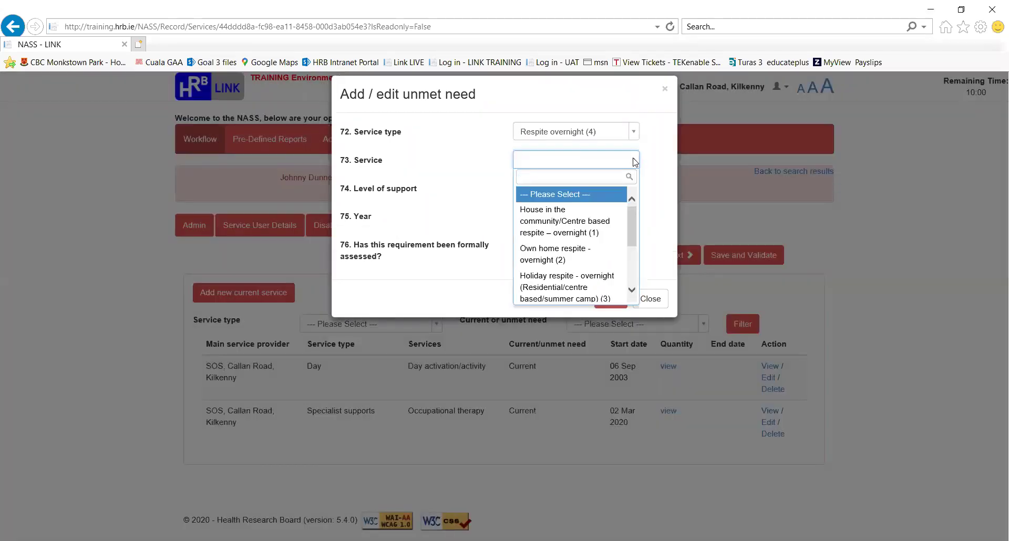
left_click(560, 224)
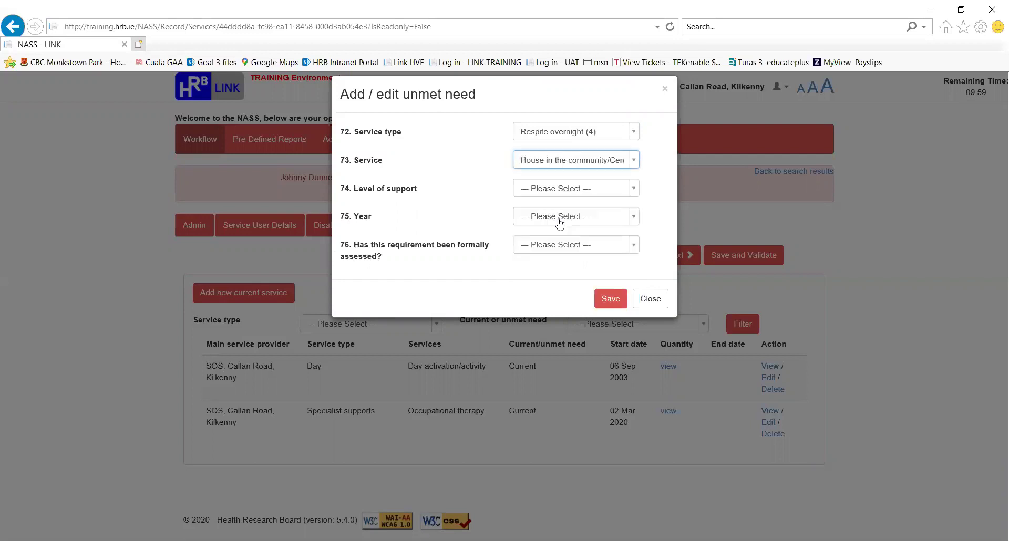
left_click(635, 189)
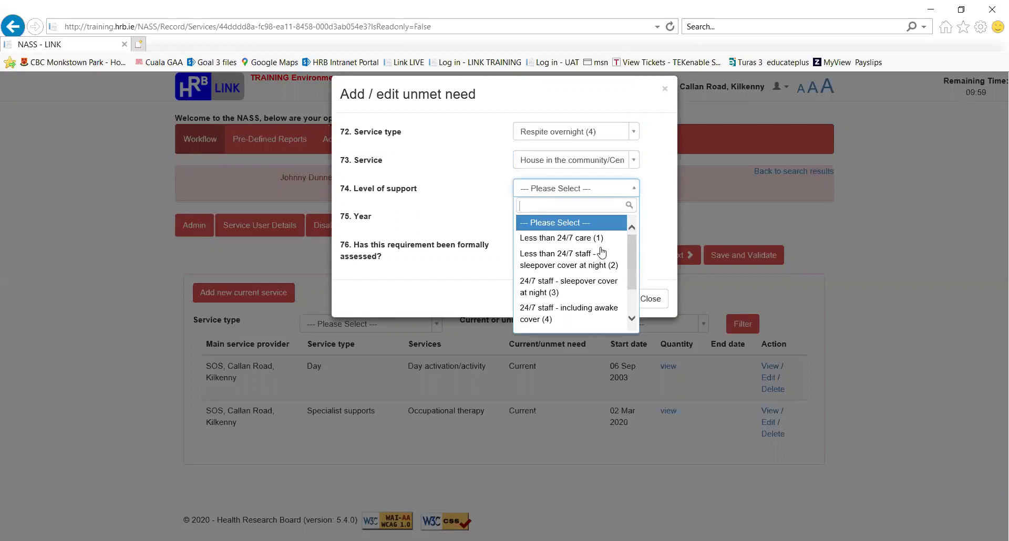
left_click(558, 289)
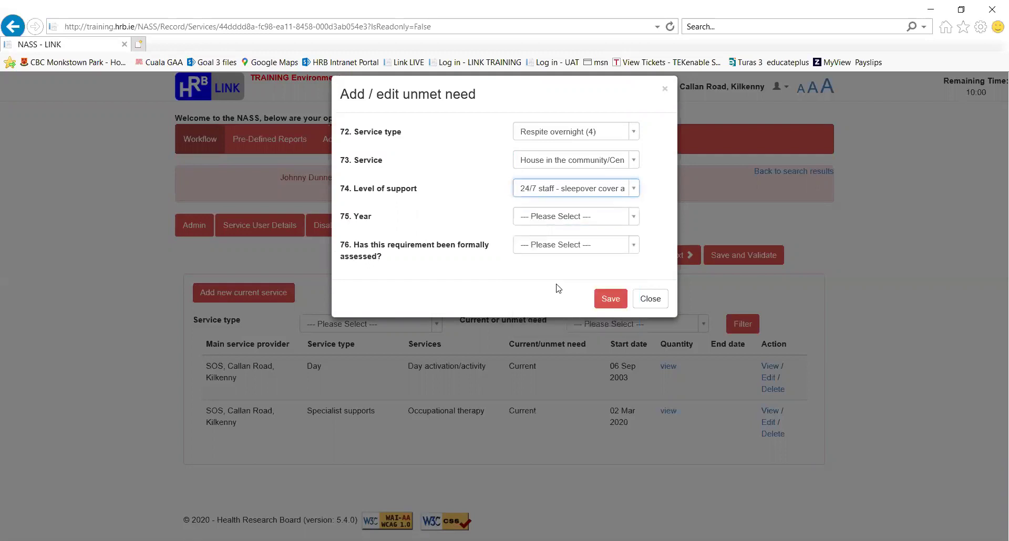
- Set the unmet need's Year to 2020 (20), answer Yes (1) to Q76, and save it
left_click(634, 218)
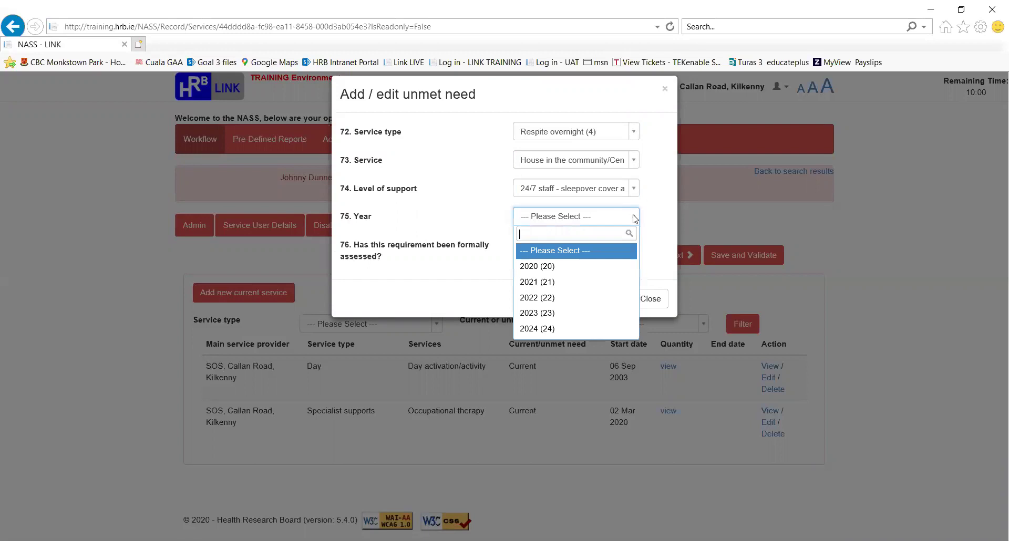
left_click(570, 268)
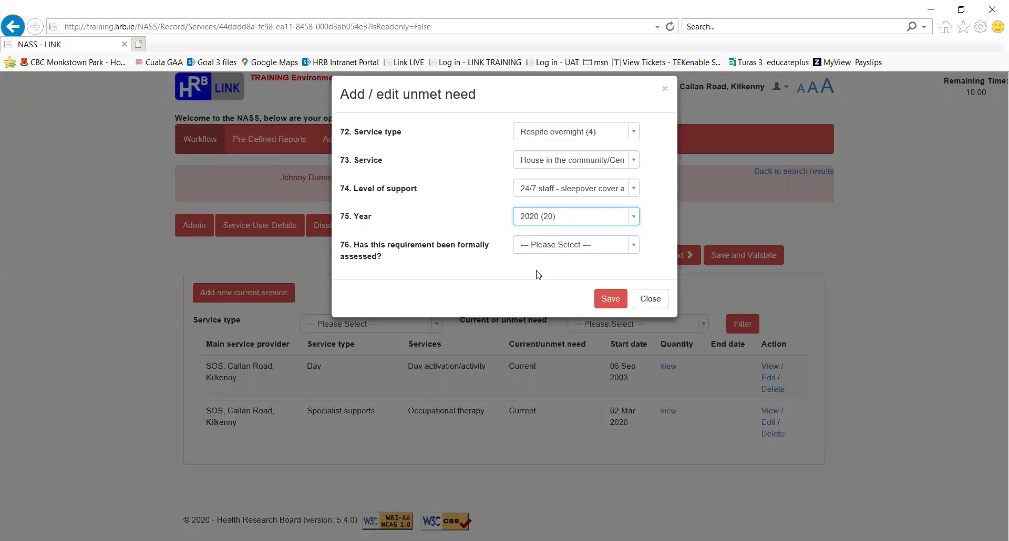
left_click(636, 247)
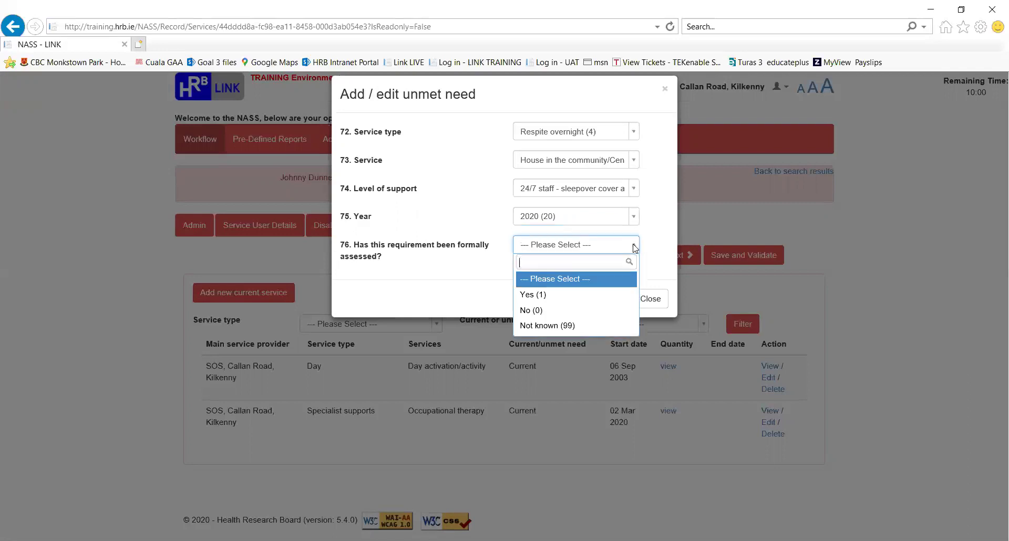
left_click(589, 298)
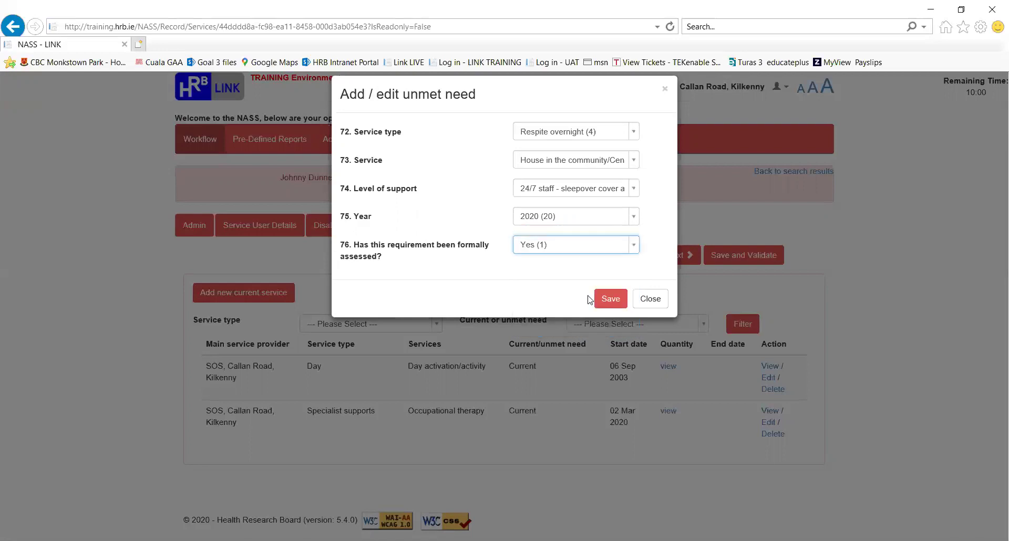
left_click(610, 300)
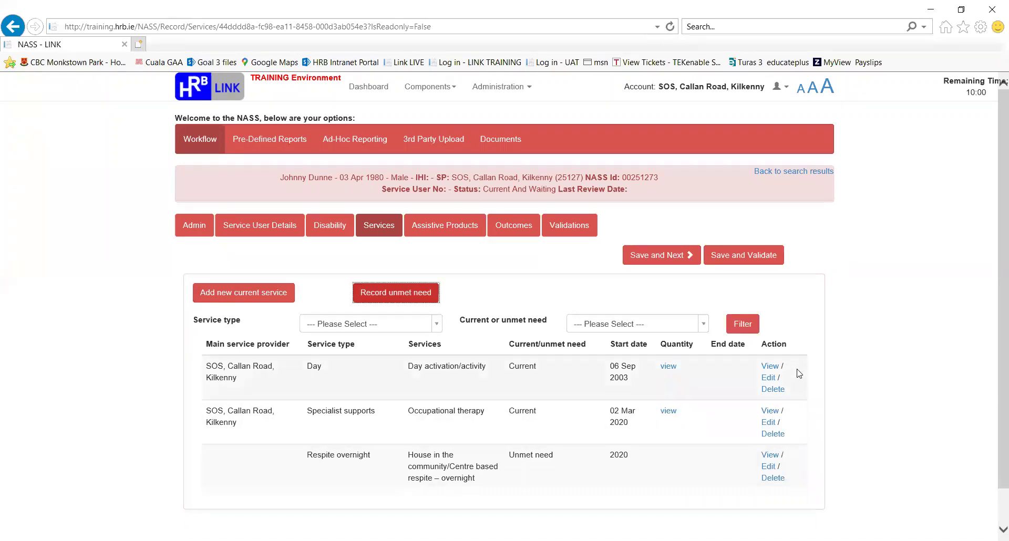
- Review the Day activation service's details unchanged, close them, then Save and Validate the Services record
left_click(769, 379)
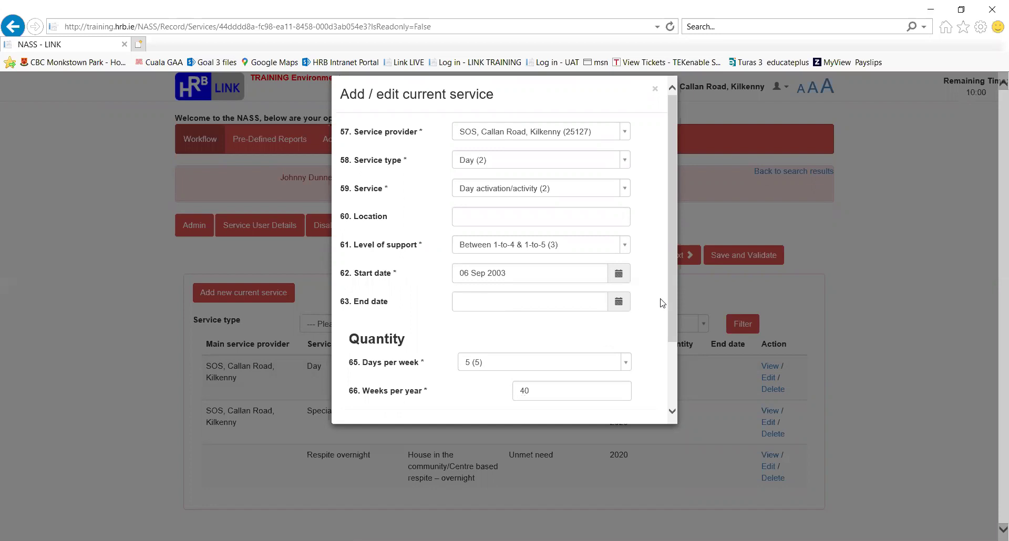
left_click_drag(674, 298, 674, 381)
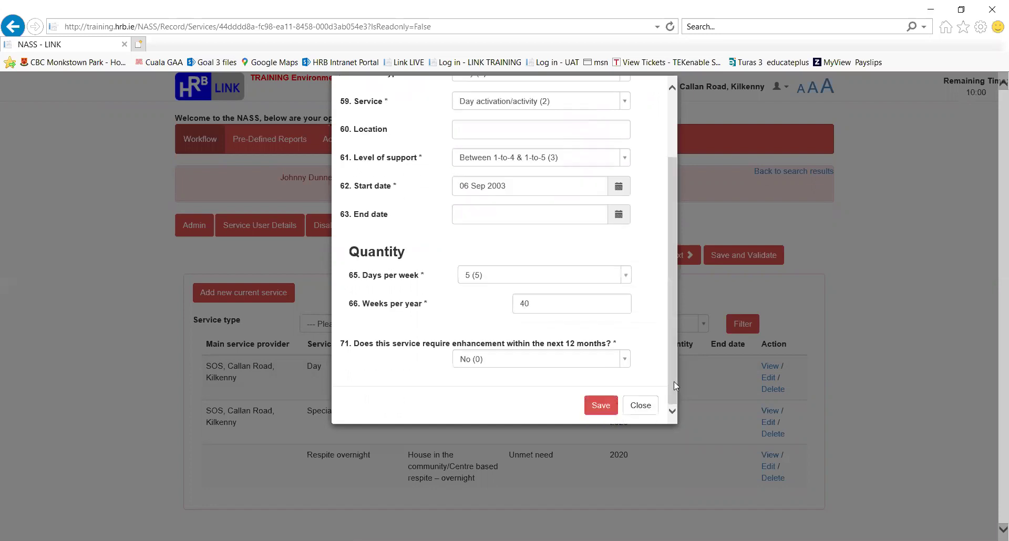
left_click(645, 409)
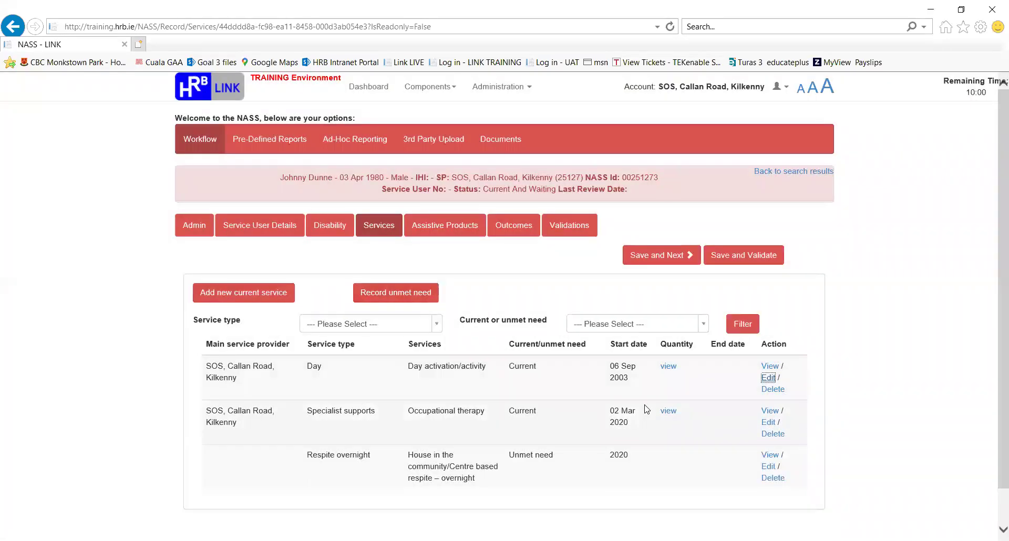
left_click(771, 257)
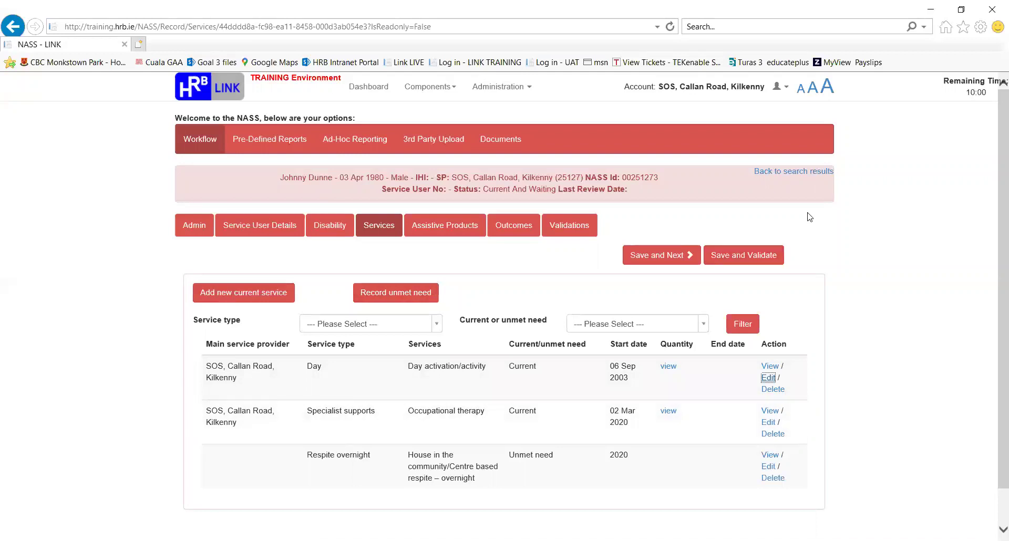